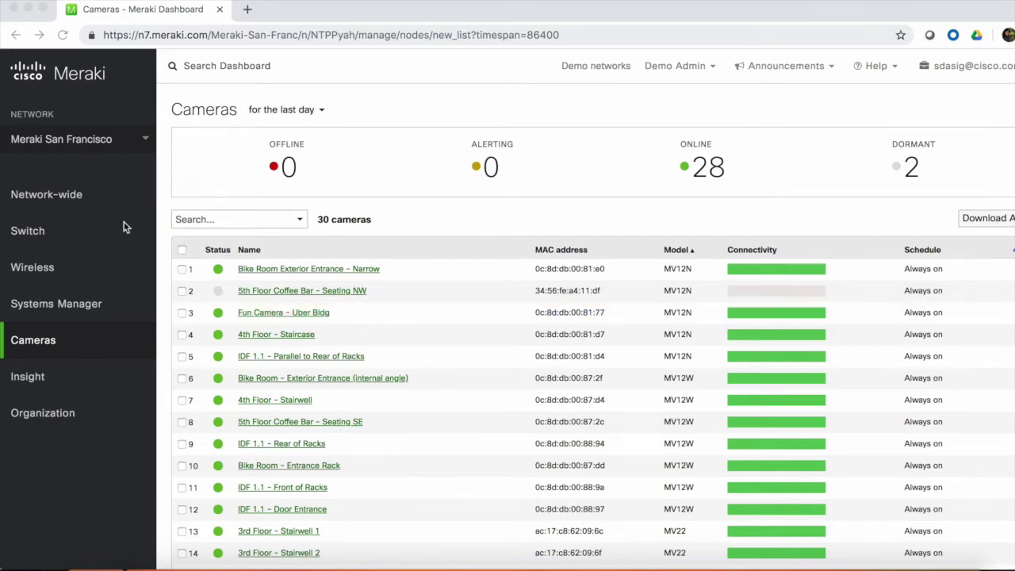
Step: Reveal the Network-wide Monitor/Configure flyout over the San Francisco camera list
mouse_move(82, 196)
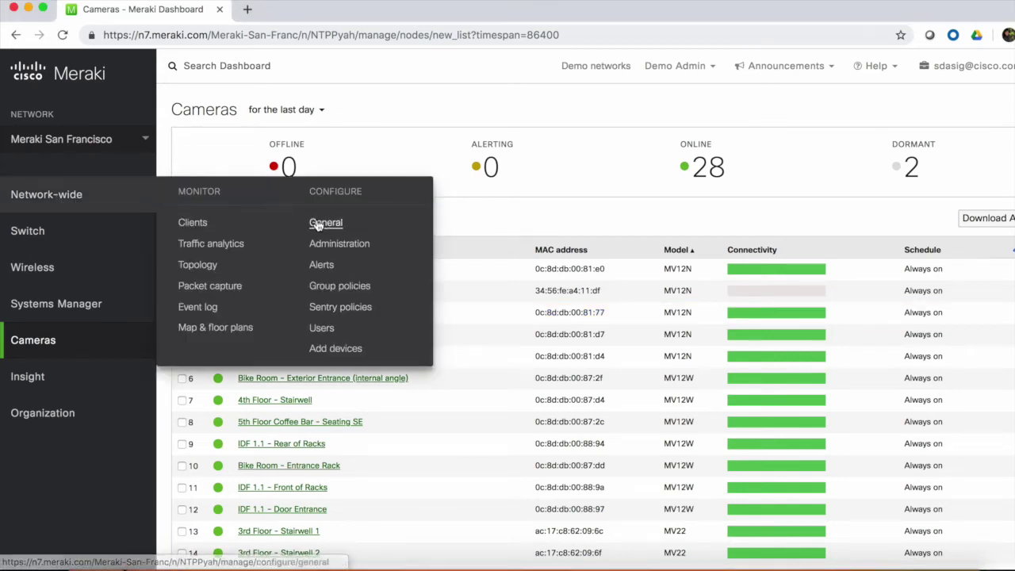
Step: Go to Network-wide Administration and create a new user under Camera-only admins
left_click(353, 246)
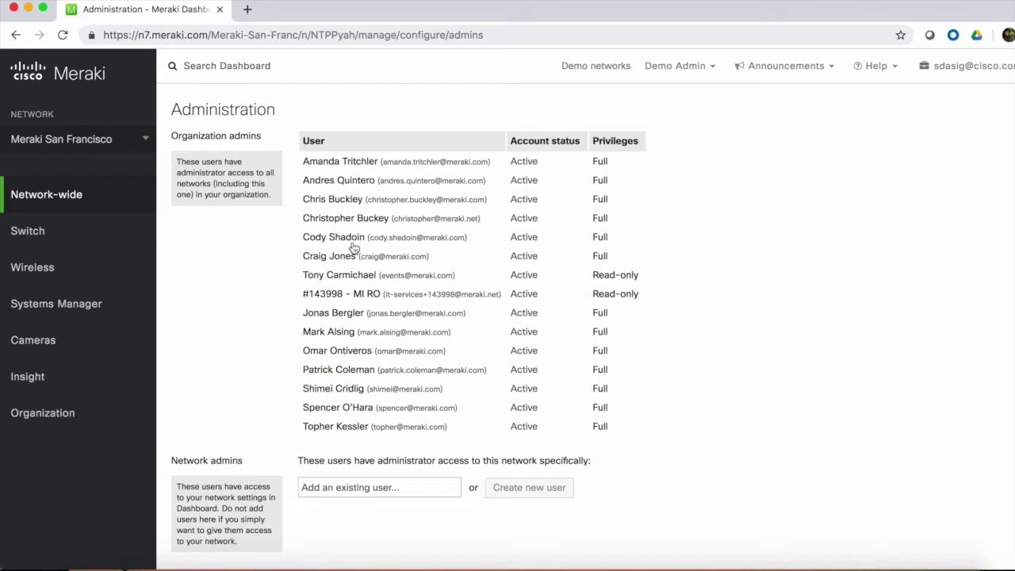
scroll(353, 248, "down", 5)
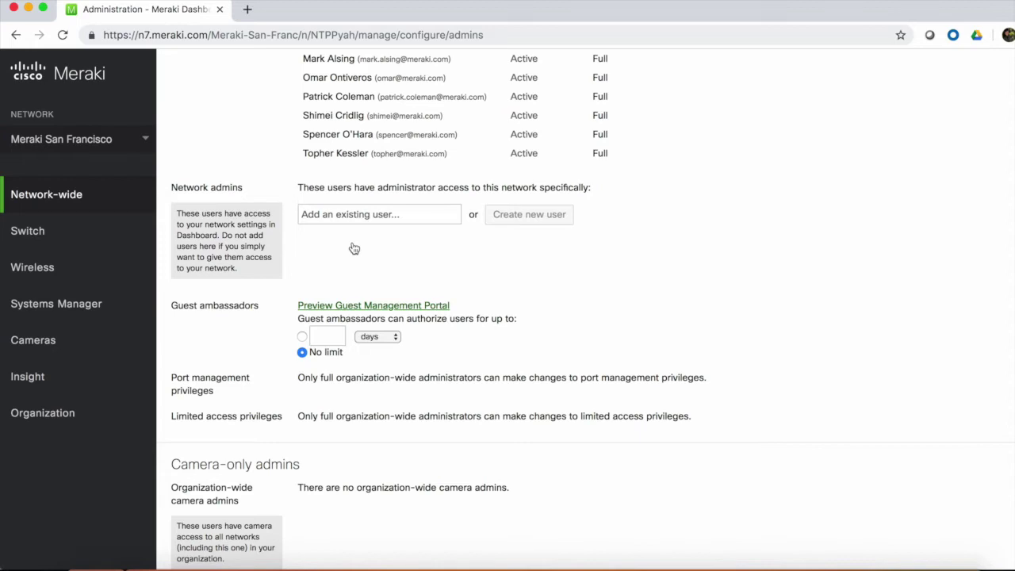
scroll(354, 249, "down", 5)
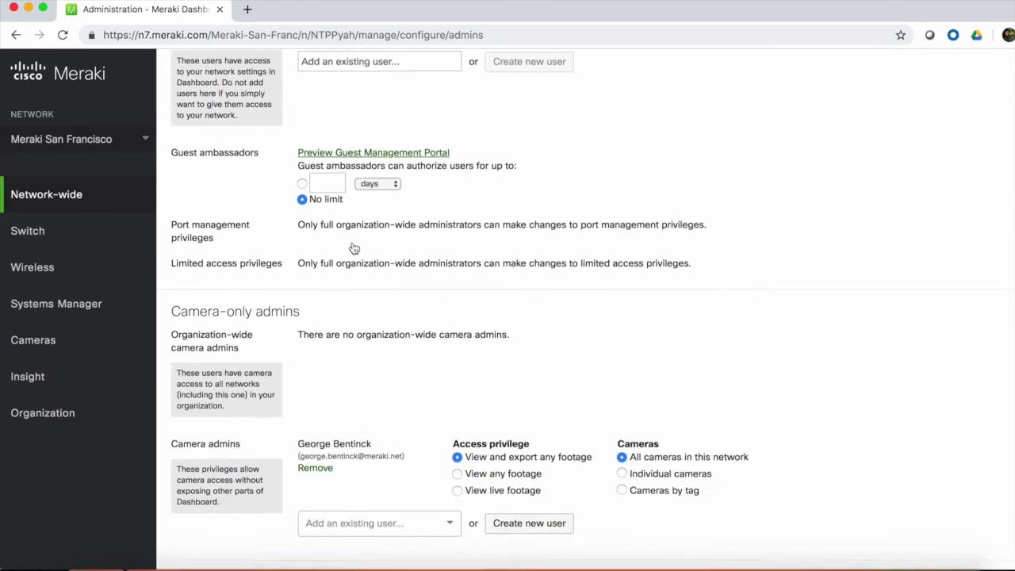
scroll(355, 248, "down", 1)
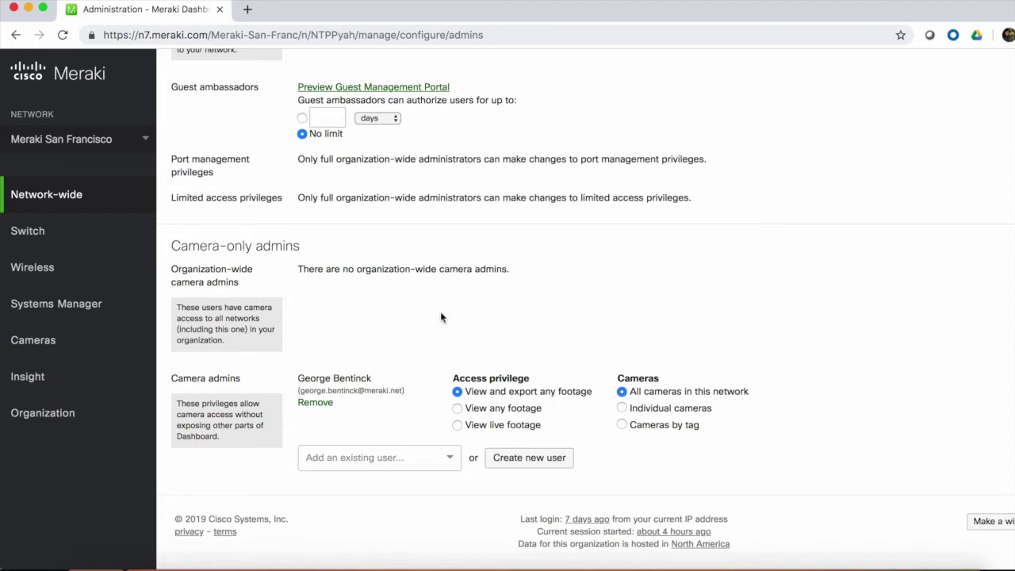
left_click(528, 458)
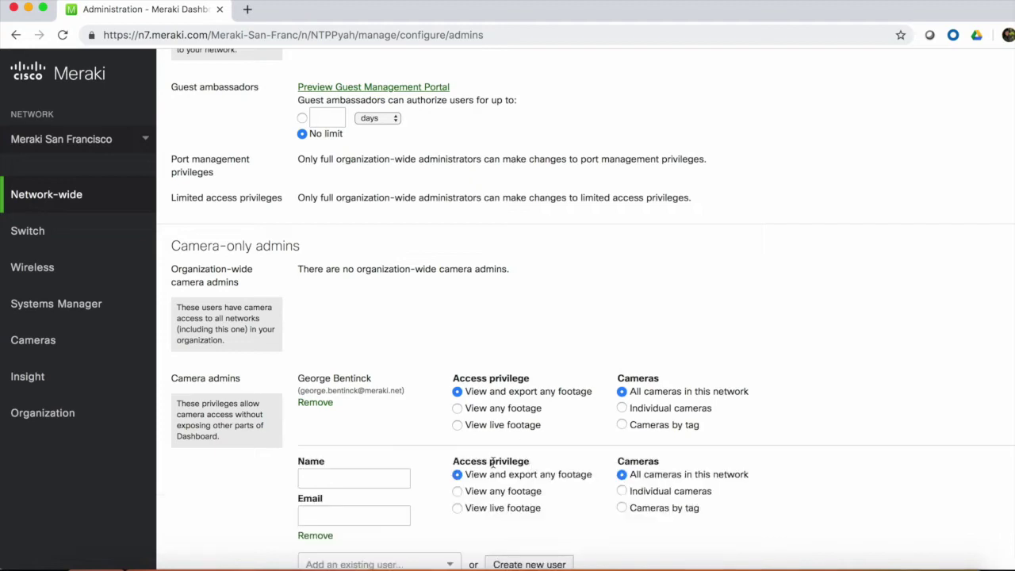
Step: Enter the new camera admin's name and e-mail, and set access to Individual cameras
left_click(348, 476)
type("saralyn")
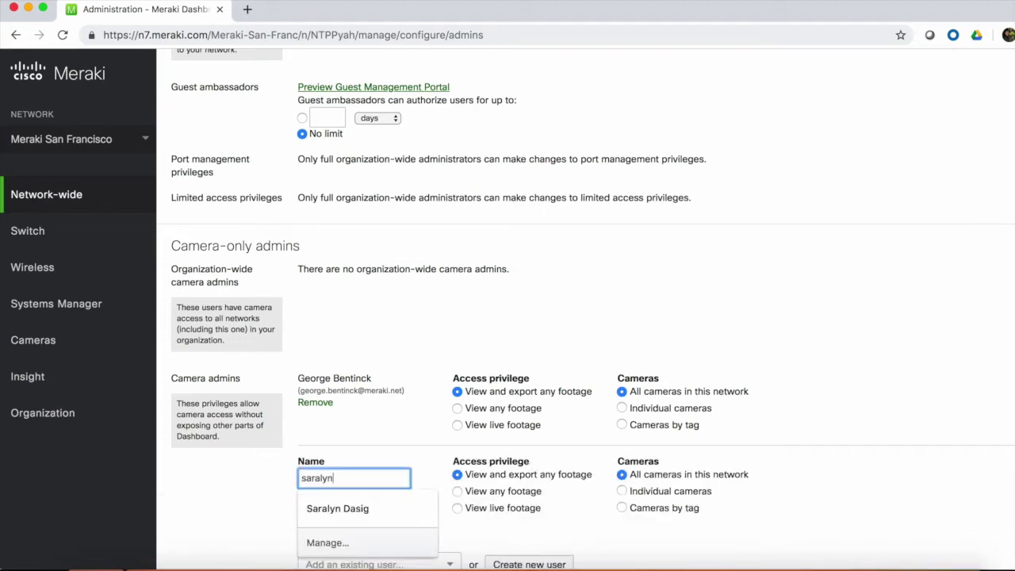
key("Tab")
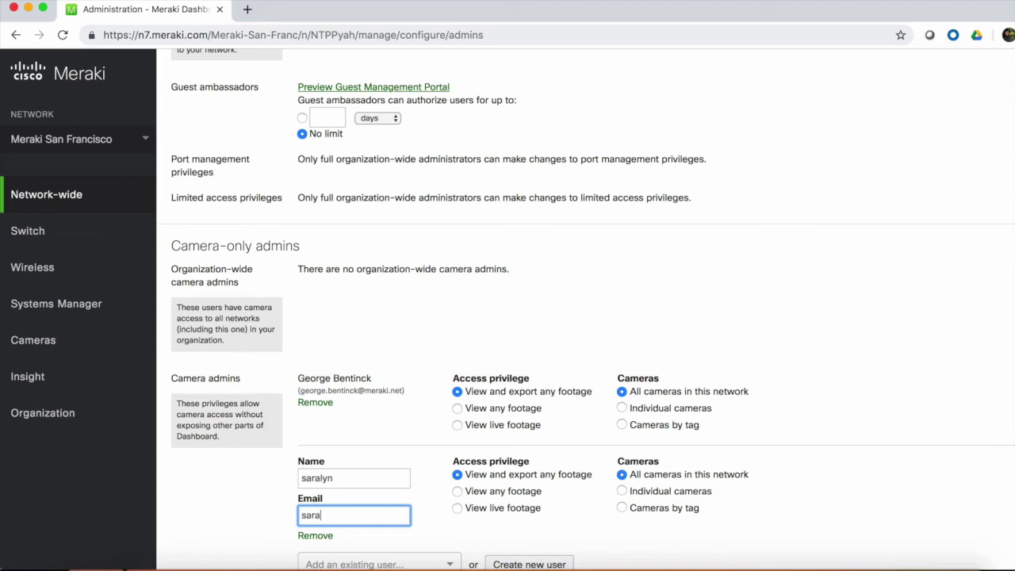
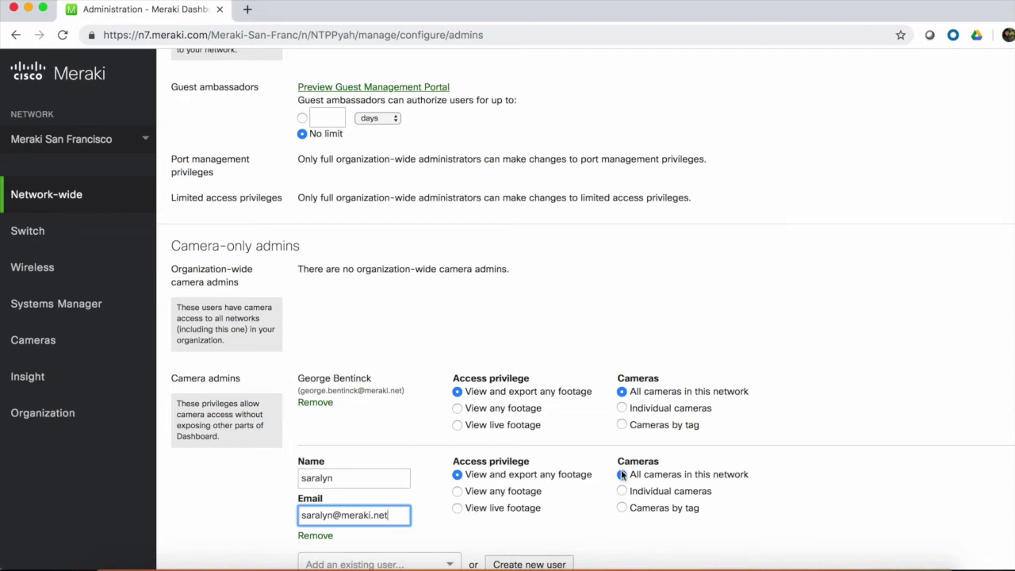
left_click(622, 491)
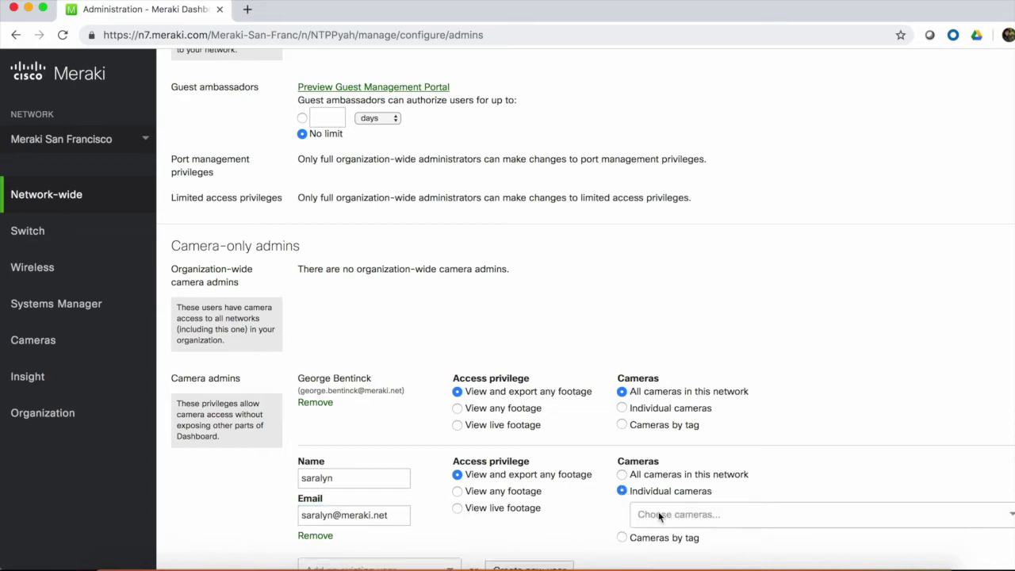
Step: Restrict the new admin to cameras tagged 2nd_floor
left_click(621, 538)
scroll(645, 476, "down", 3)
left_click(658, 418)
type("2nd")
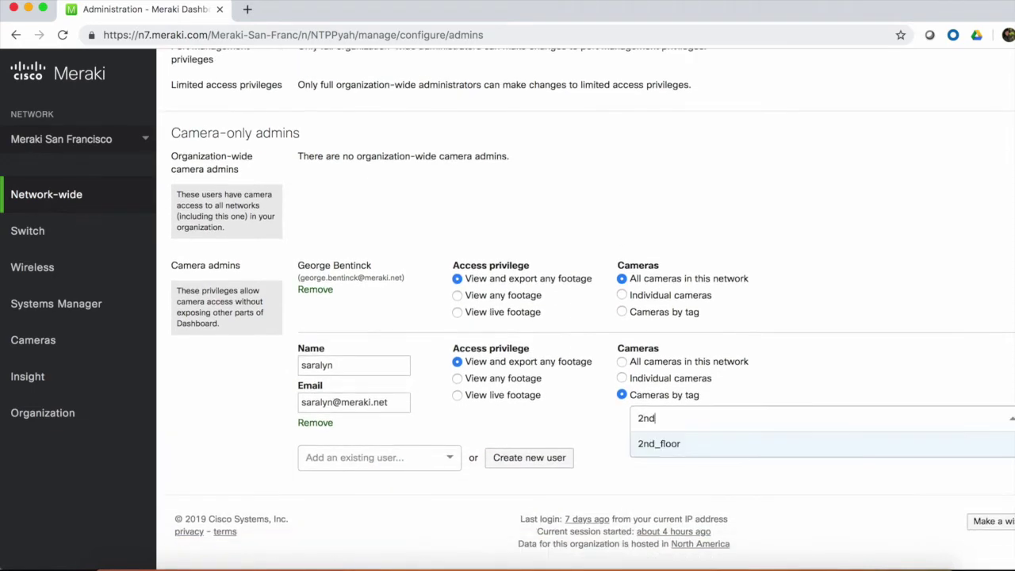
left_click(670, 446)
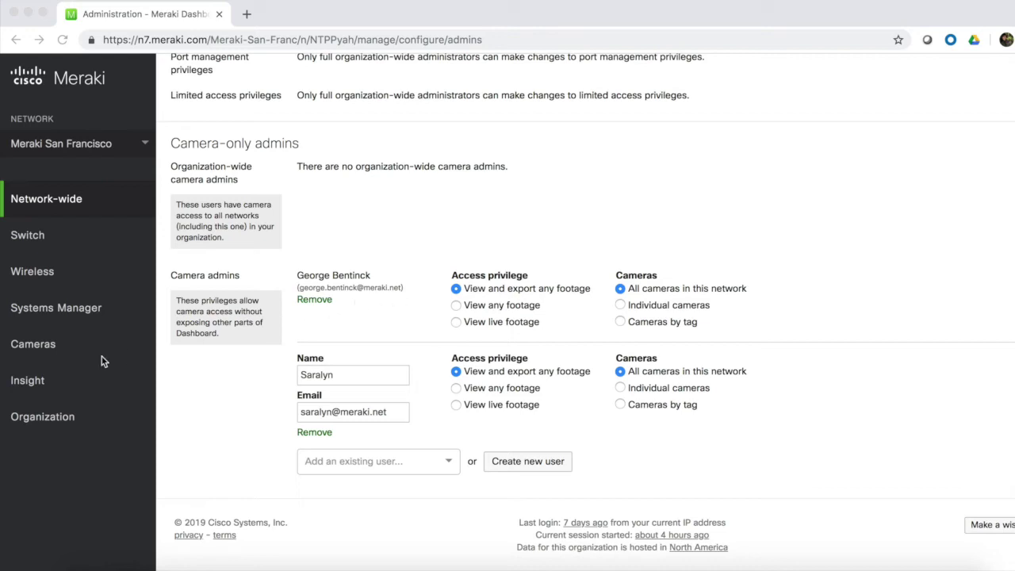
Step: Go to Cameras > Video wall and start editing the layouts
mouse_move(52, 344)
left_click(199, 391)
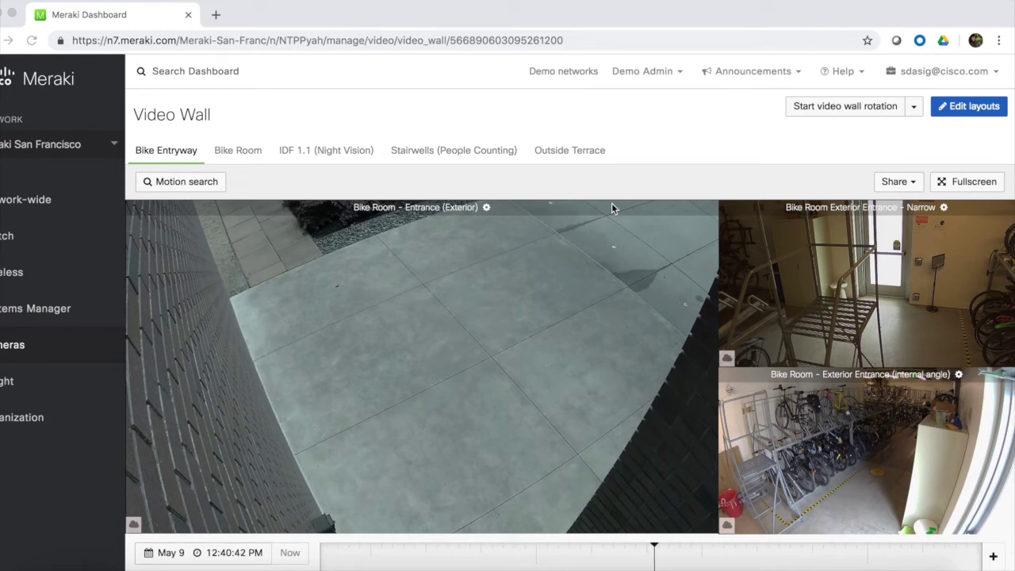
left_click(978, 107)
Step: Create a new layout named 'Outdoor' and filter the camera list by 'outdoor'
left_click(679, 150)
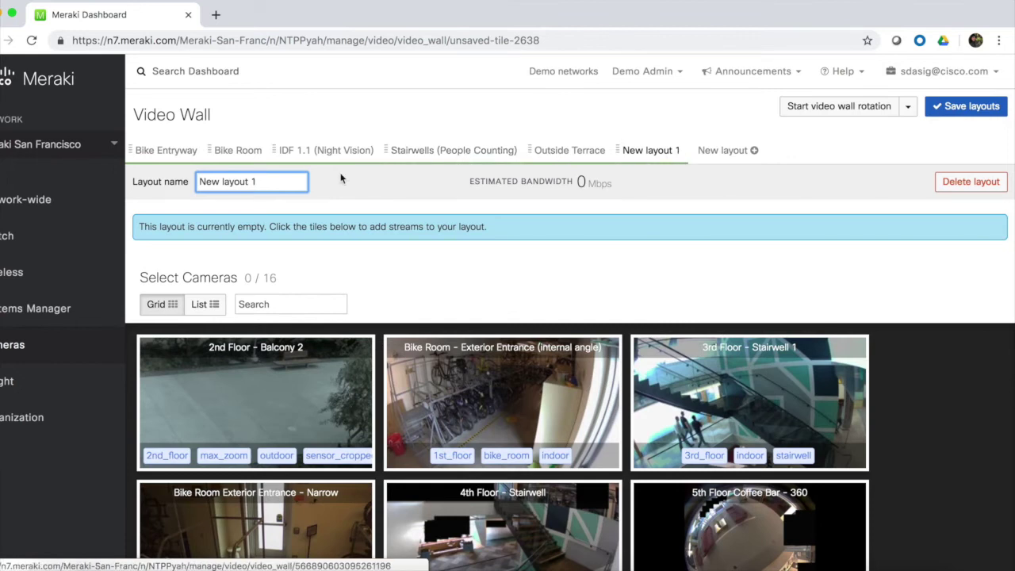
left_click_drag(270, 182, 197, 181)
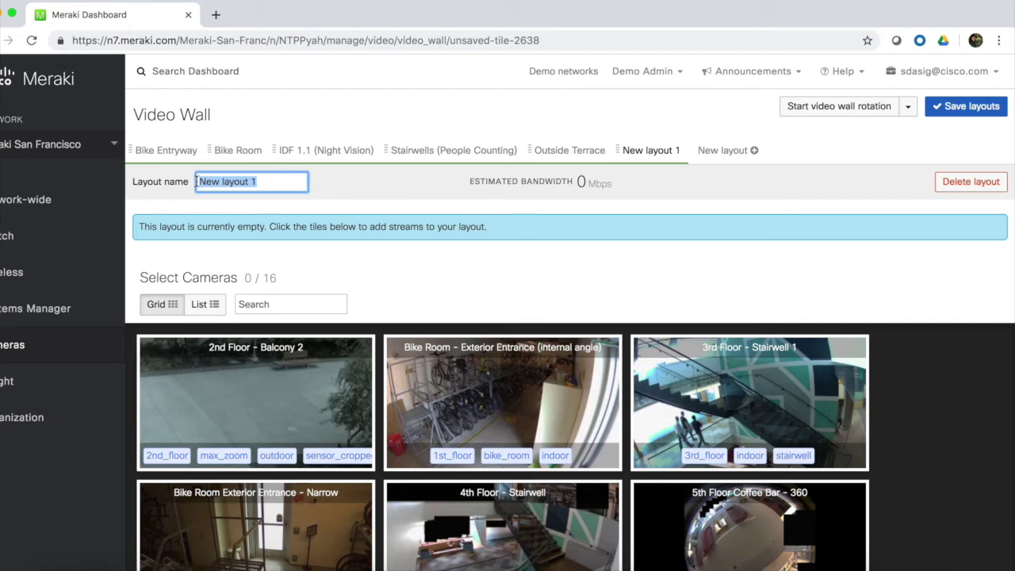
type("Outdoor")
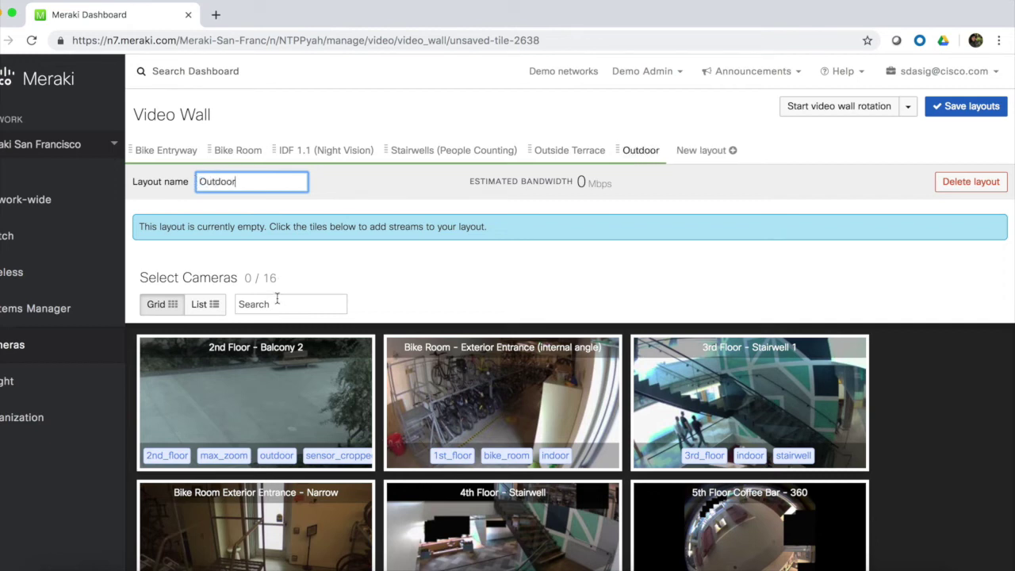
left_click(277, 304)
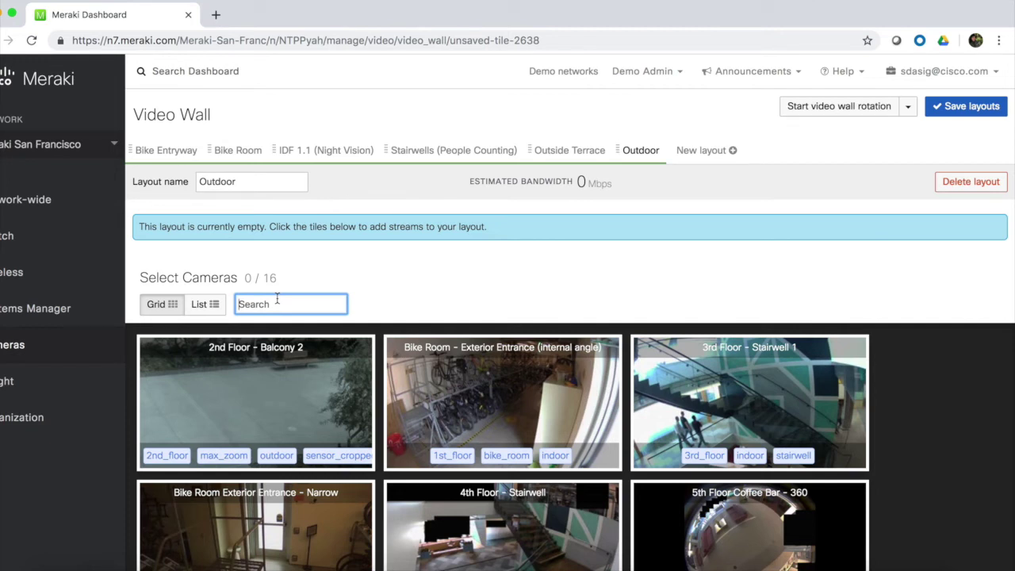
type("outdoor")
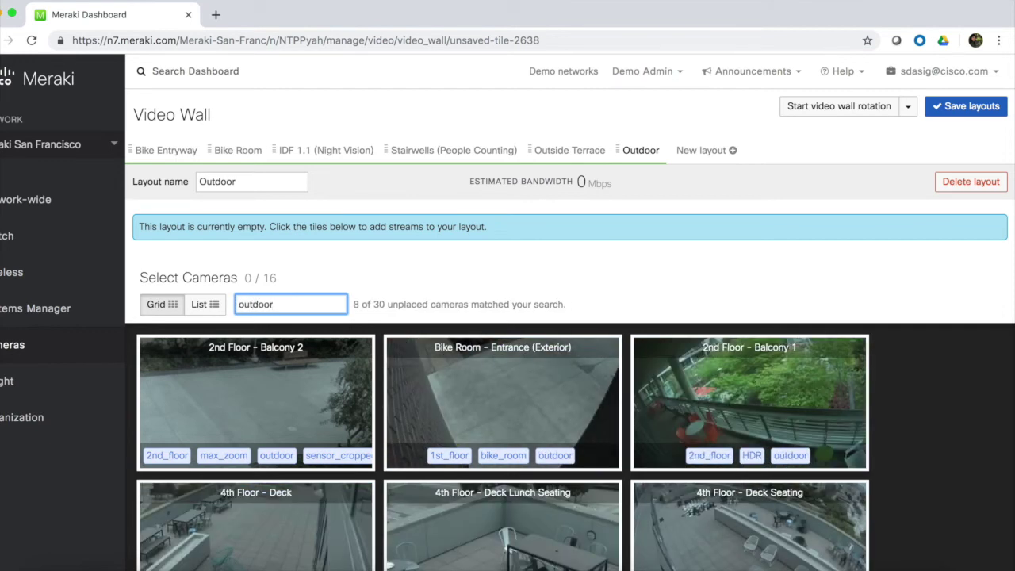
Step: Add Balcony 2, Bike Room Entrance, Balcony 1, Deck, Deck Lunch Seating and Deck Seating streams
left_click(277, 377)
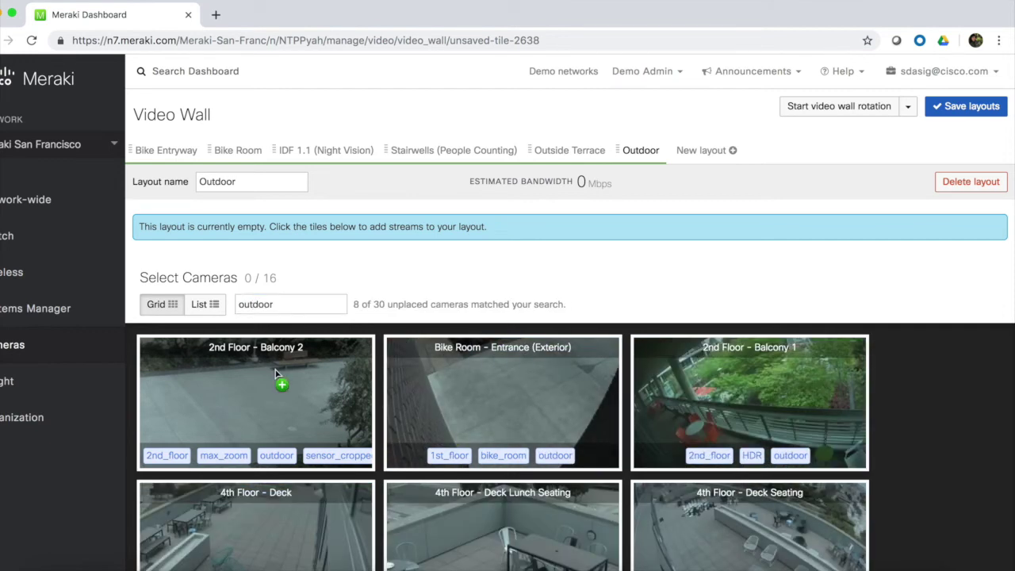
left_click(277, 451)
left_click(277, 450)
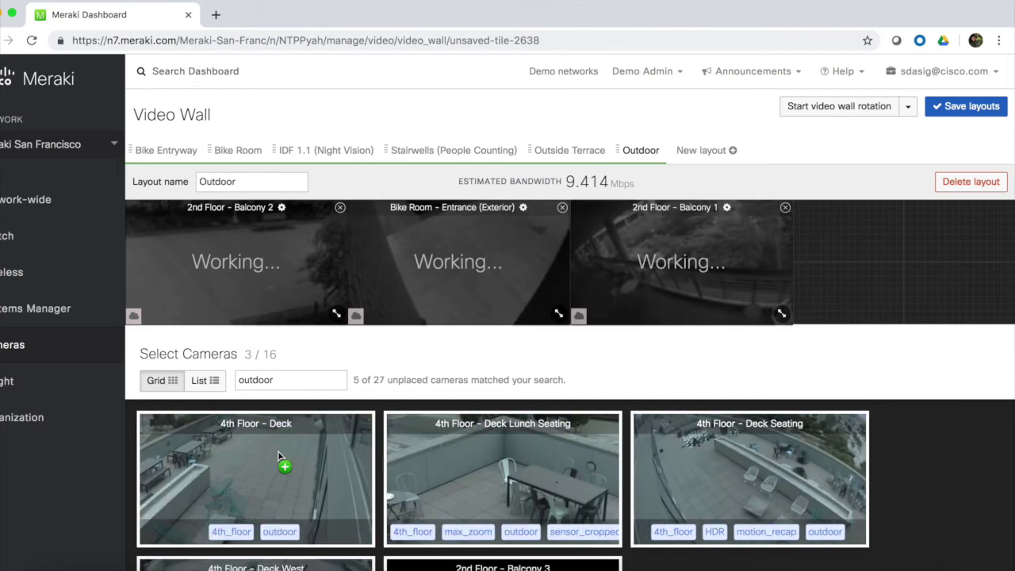
left_click(277, 451)
left_click(278, 450)
left_click(278, 451)
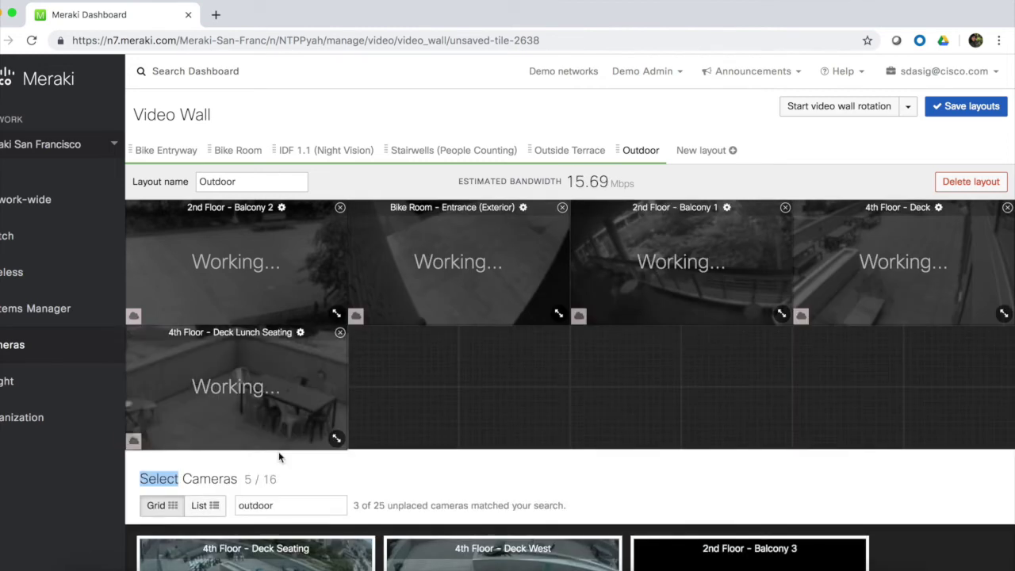
left_click(278, 546)
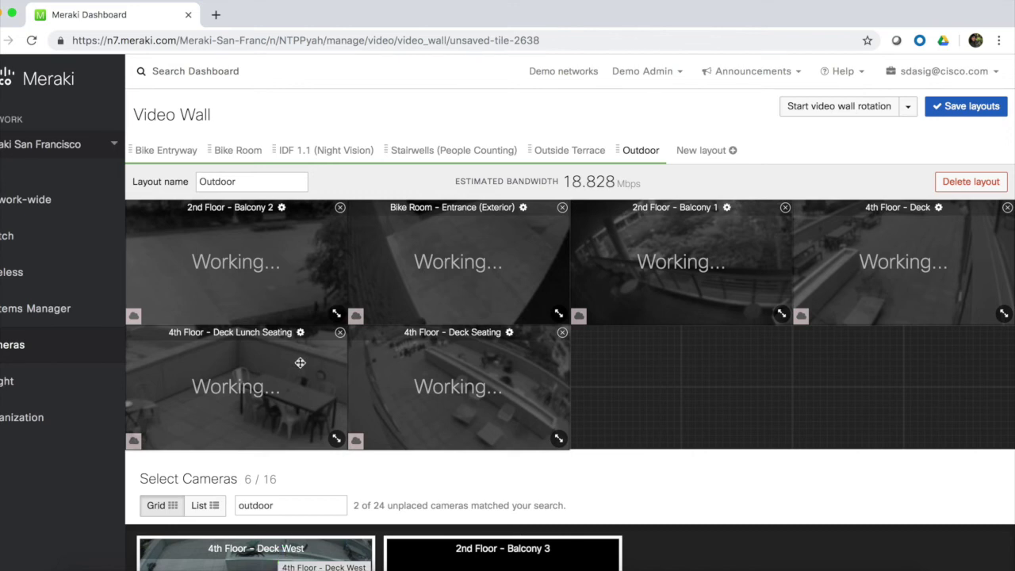
Step: Enlarge the Balcony 2 and Balcony 1 tiles and move Deck Seating into an empty cell
left_click_drag(337, 313, 571, 435)
left_click_drag(783, 314, 925, 482)
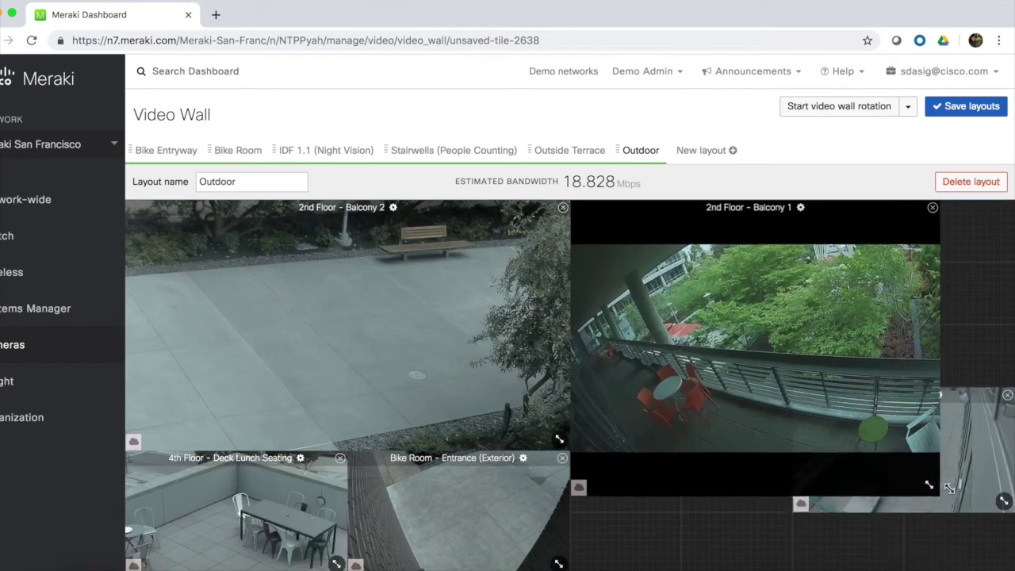
scroll(735, 463, "down", 1)
scroll(735, 463, "down", 2)
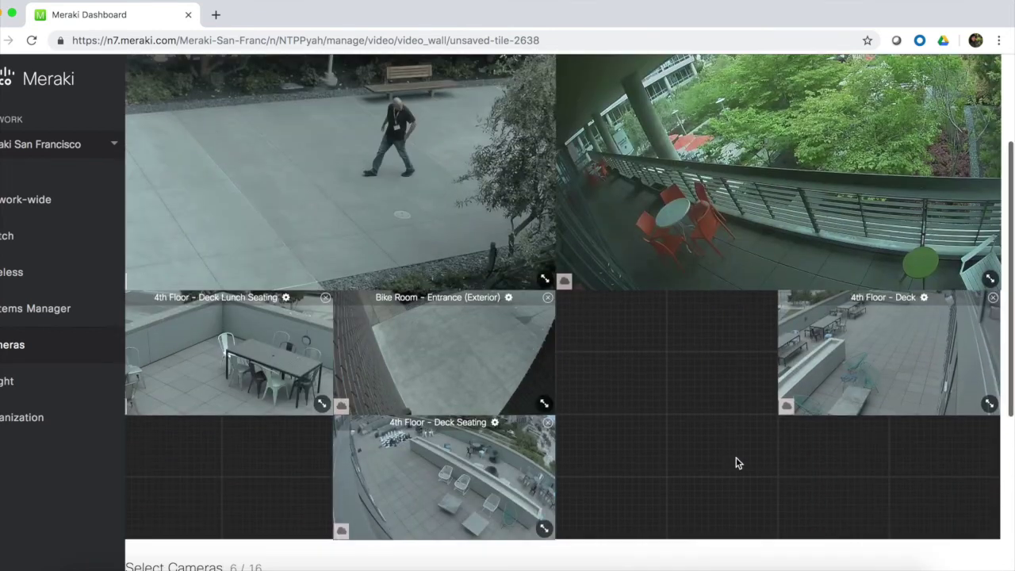
left_click_drag(464, 468, 686, 317)
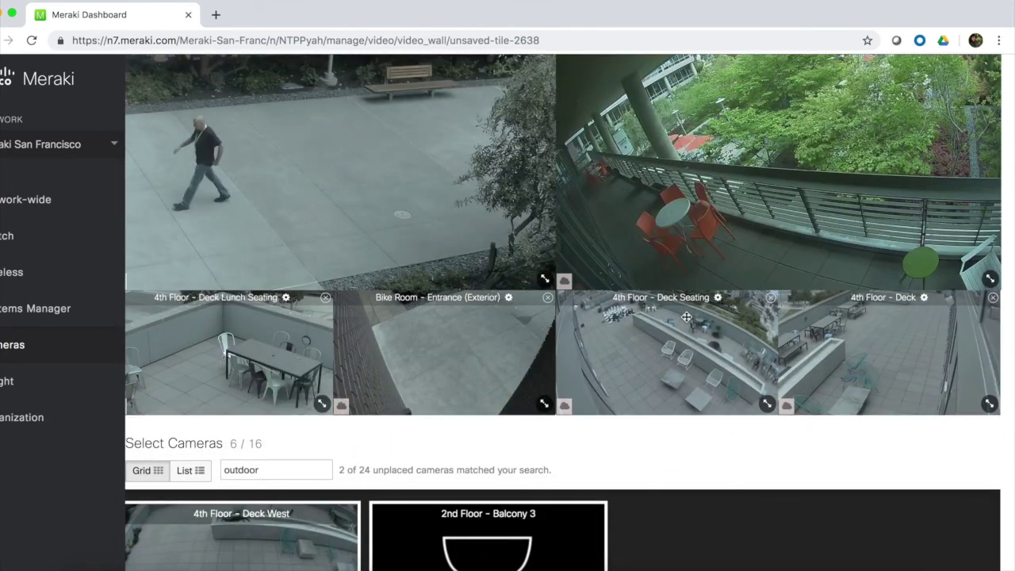
scroll(686, 318, "up", 3)
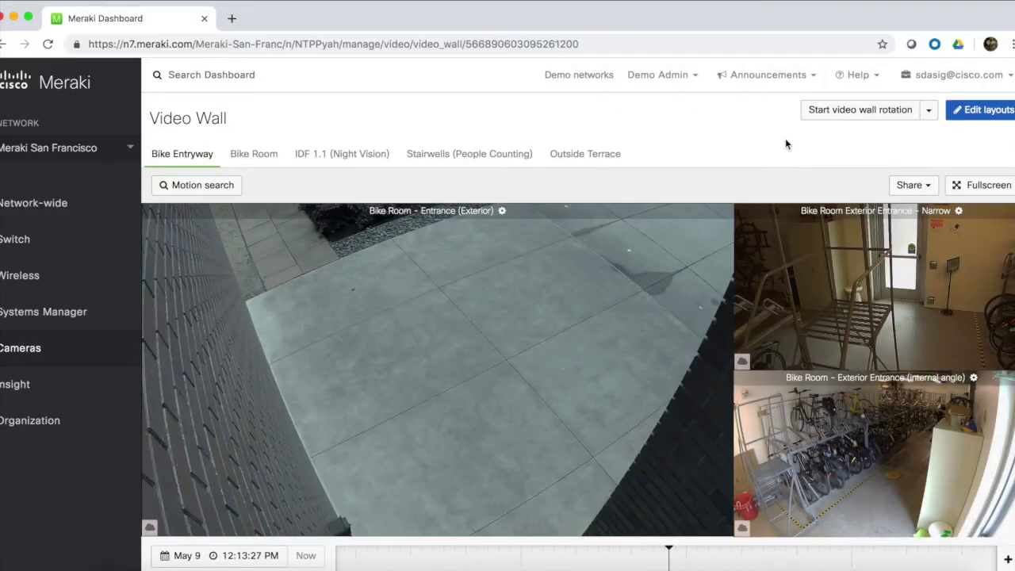
Step: Include Bike Room in the auto-rotation, save, and start the video wall rotation
left_click(928, 109)
left_click(757, 206)
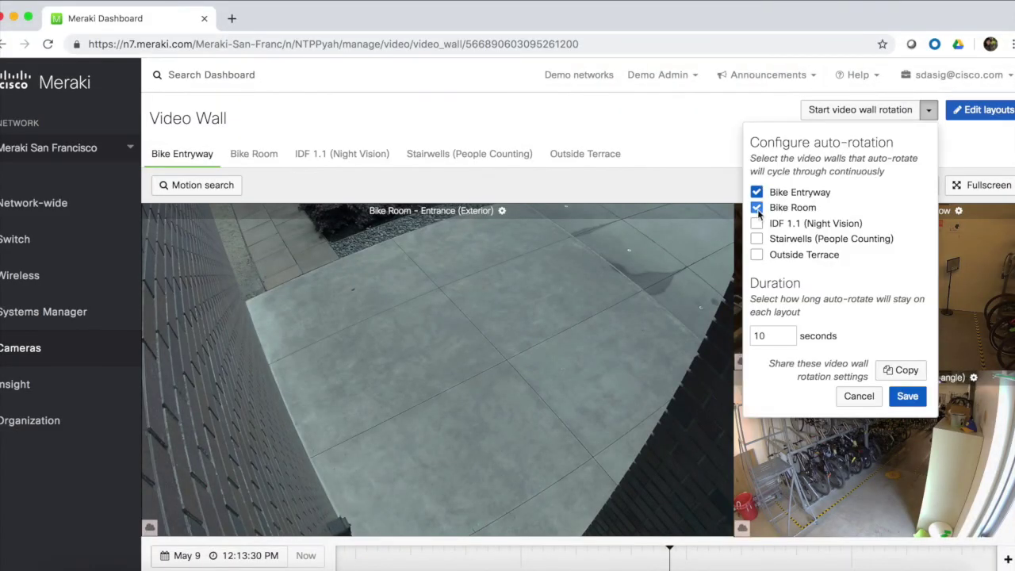
left_click(852, 397)
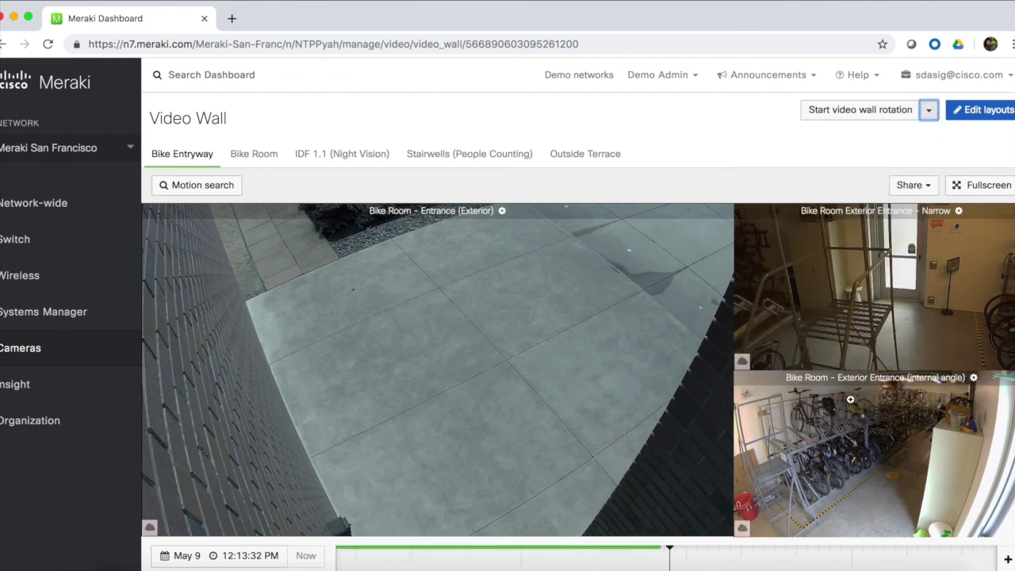
left_click(844, 117)
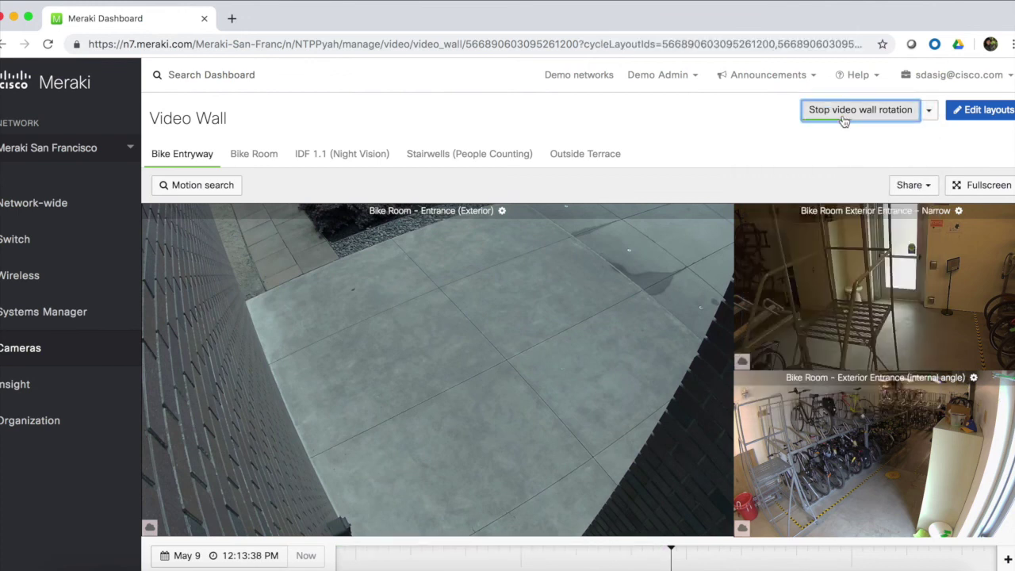